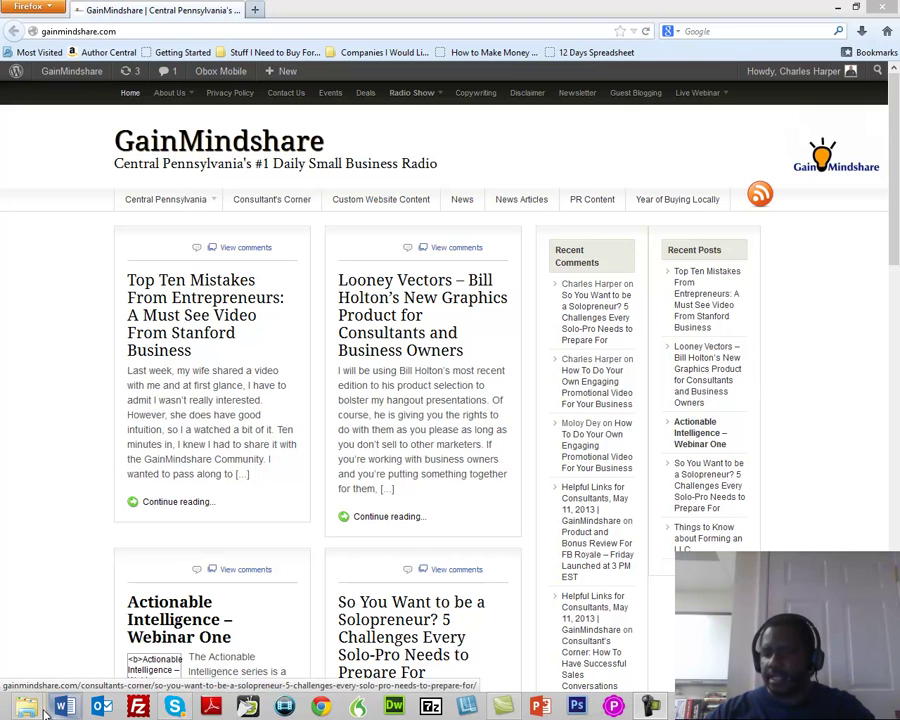
# Open the local video mogul folder in File Explorer and compress the bonuses image into a zipped folder
pyautogui.moveTo(28, 705)
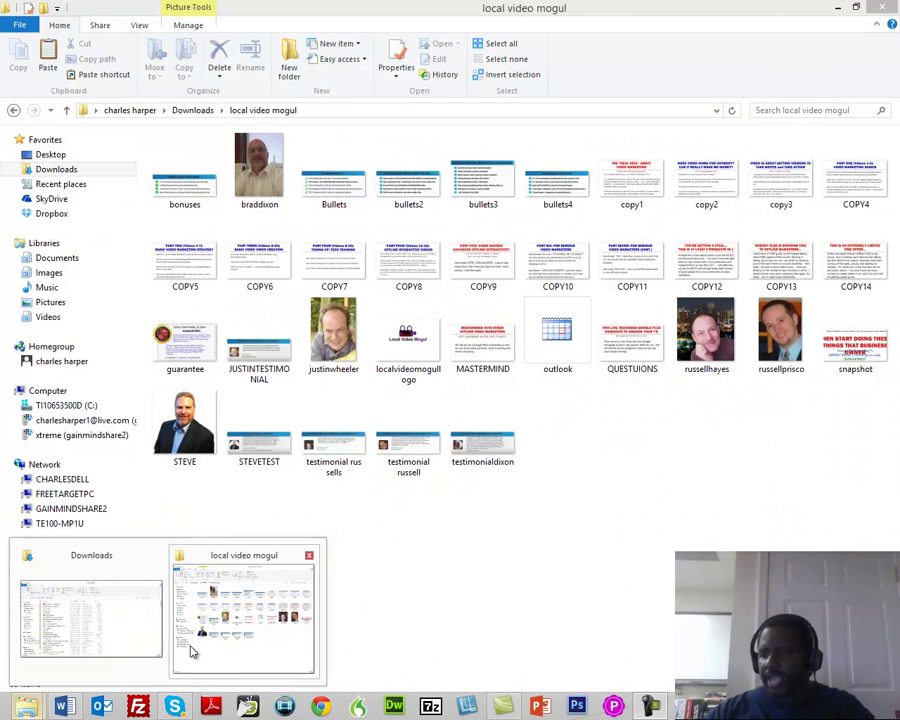
pyautogui.click(190, 650)
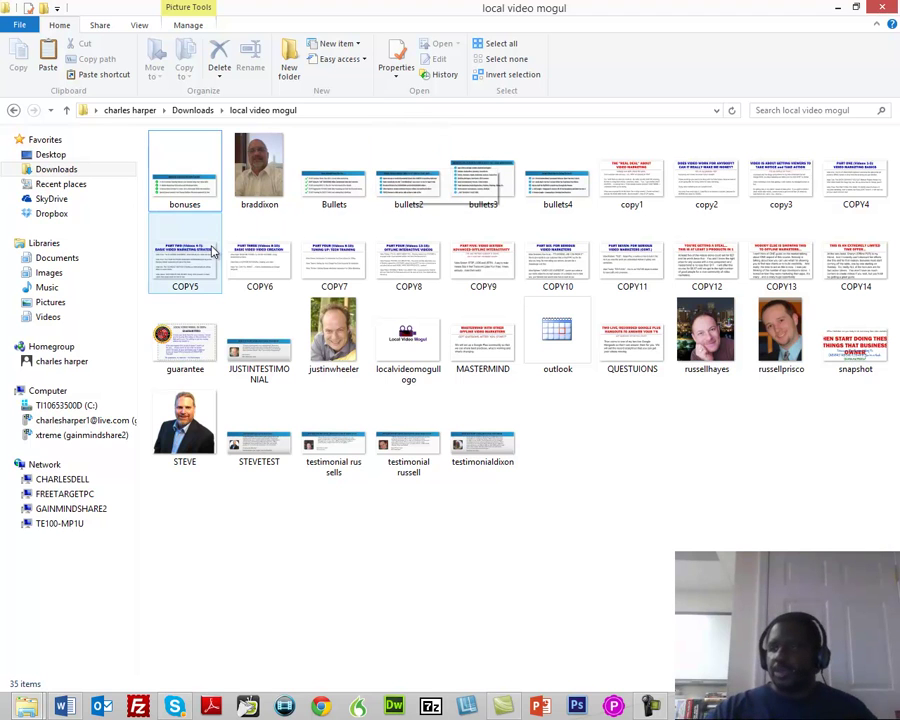
pyautogui.click(197, 203)
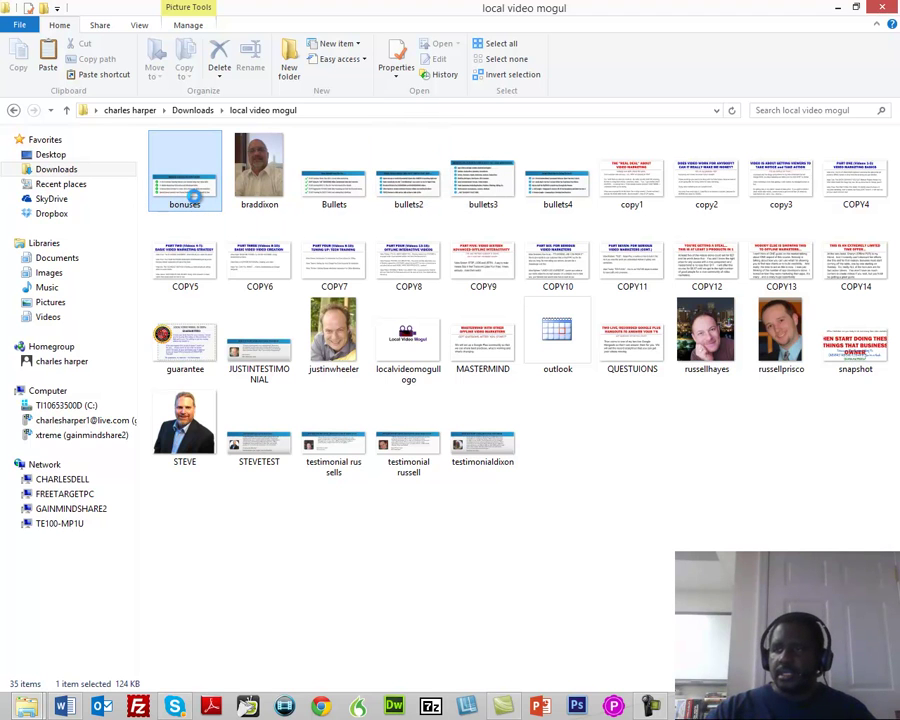
pyautogui.rightClick(197, 202)
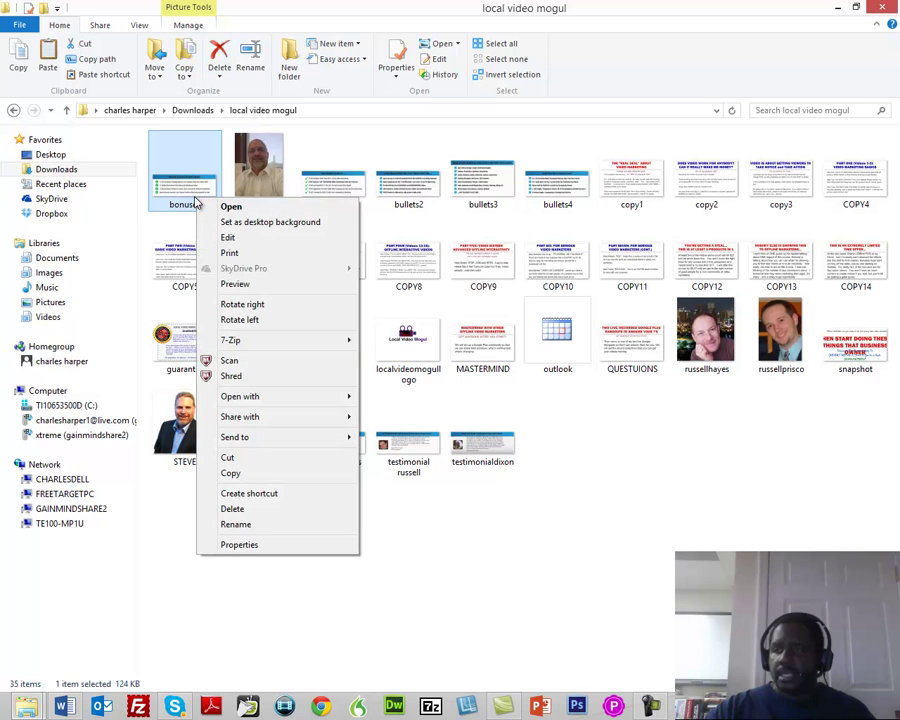
pyautogui.moveTo(252, 437)
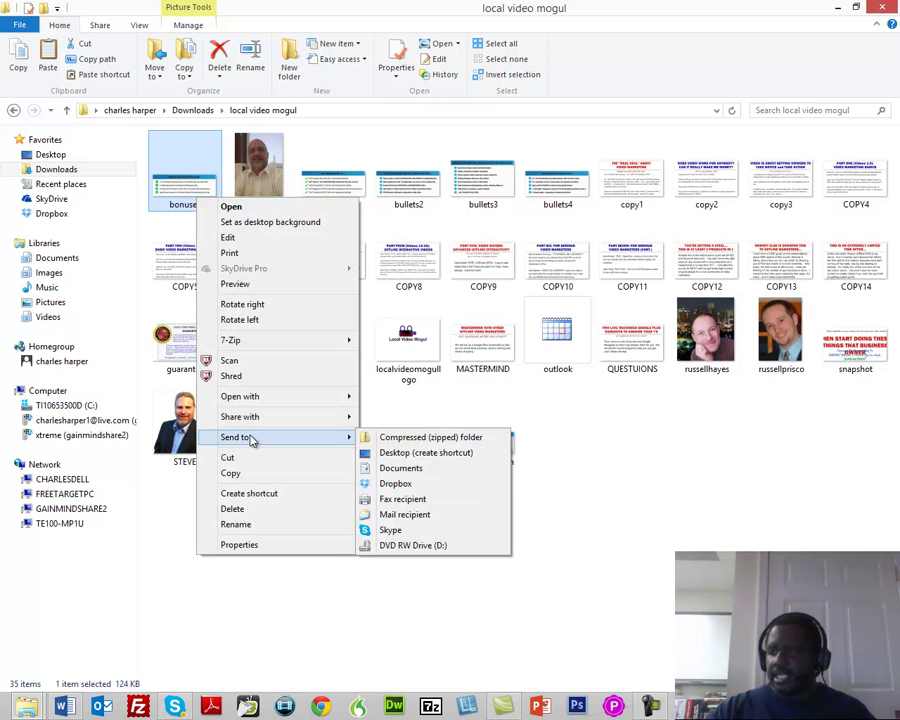
pyautogui.click(390, 435)
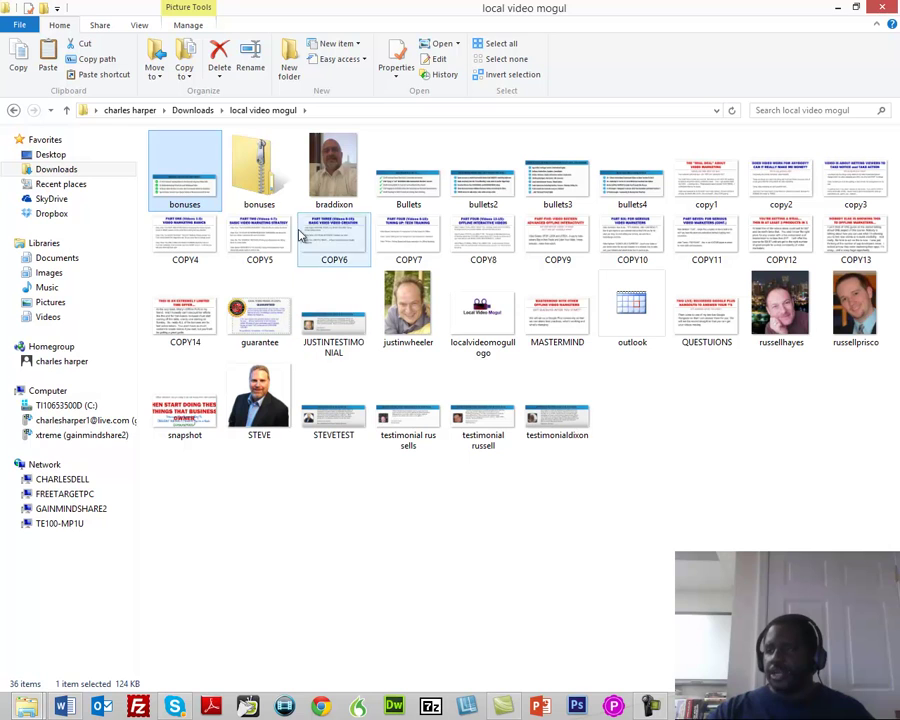
# Delete the zipped bonuses folder from the local video mogul folder
pyautogui.click(266, 200)
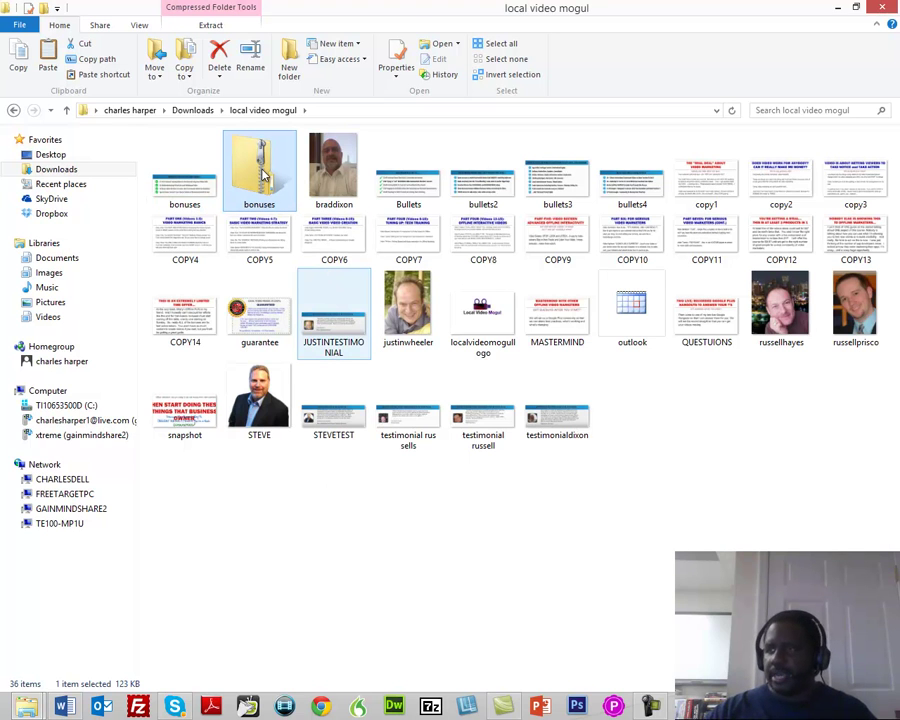
pyautogui.press('Delete')
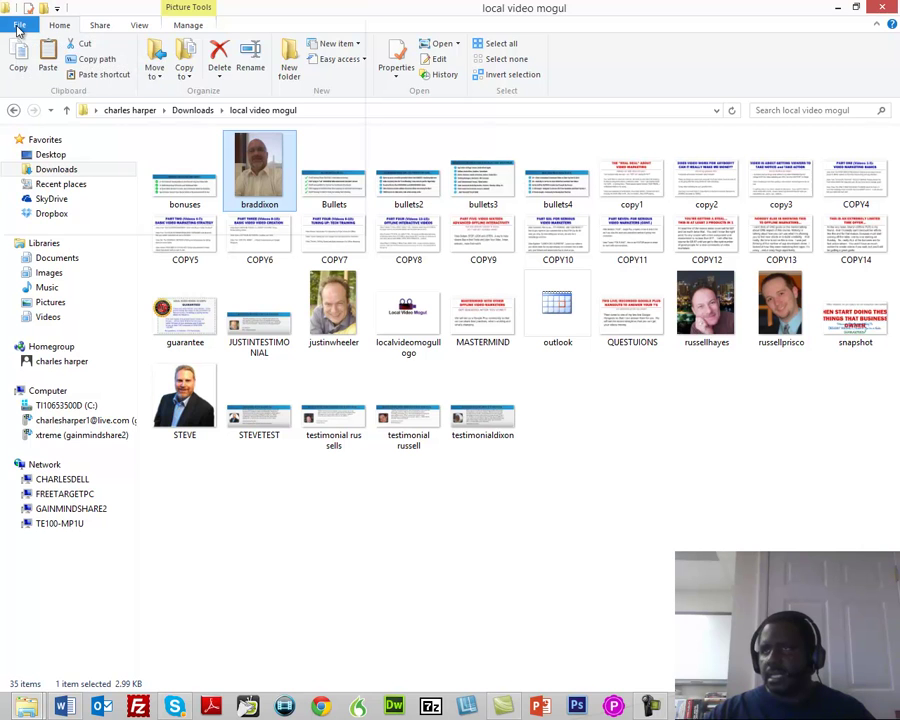
pyautogui.click(17, 26)
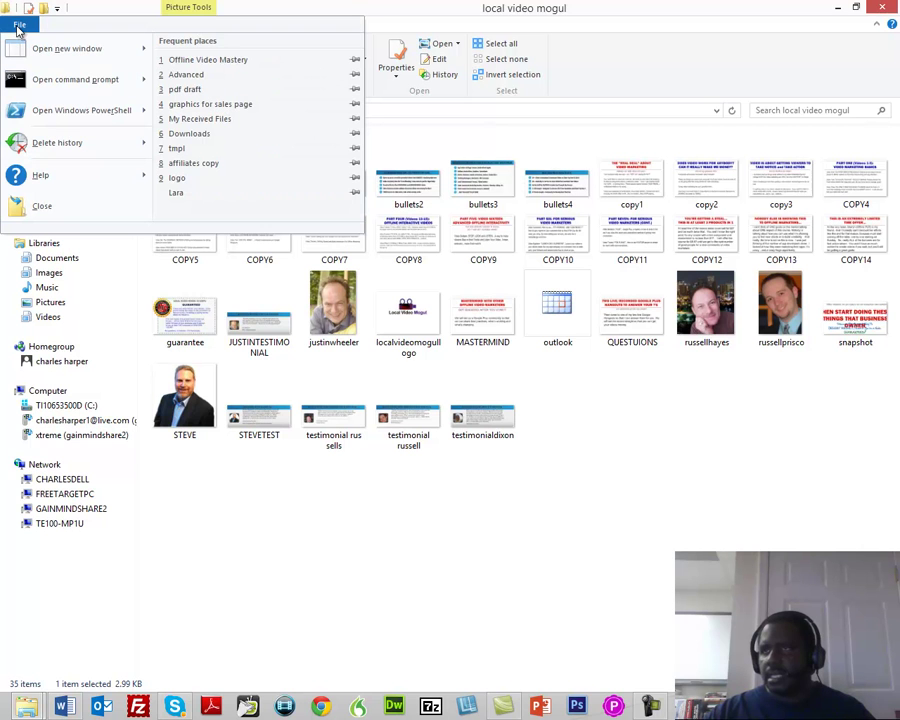
pyautogui.click(74, 6)
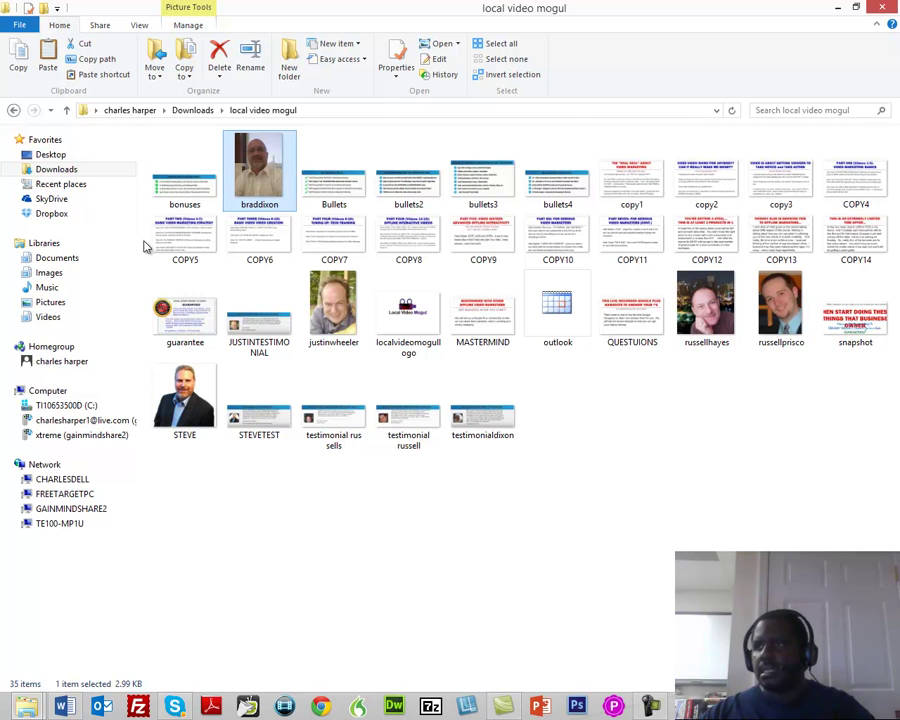
pyautogui.press('F2')
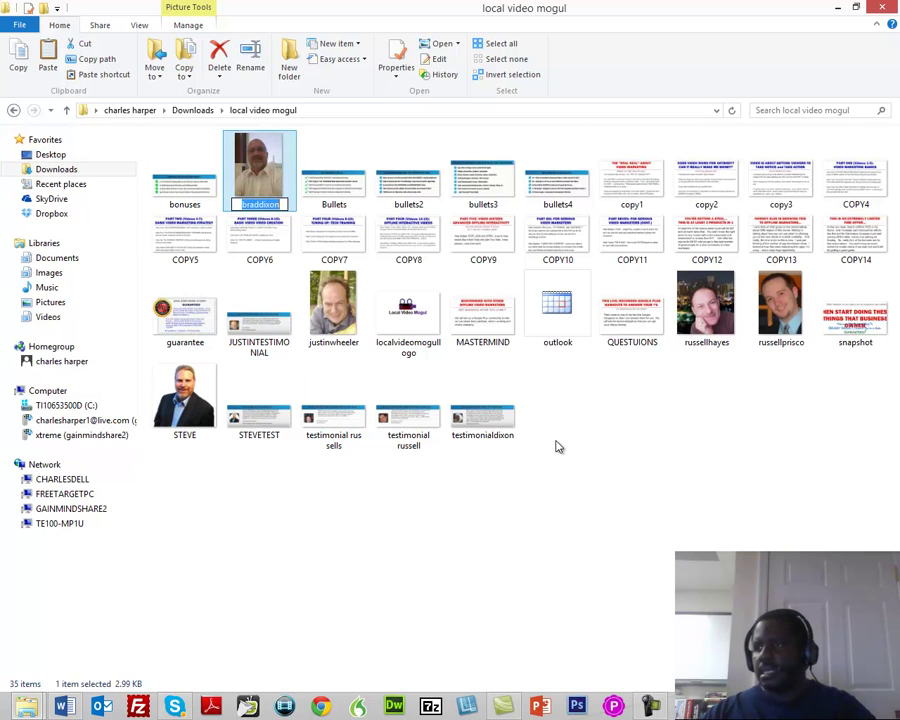
pyautogui.click(258, 112)
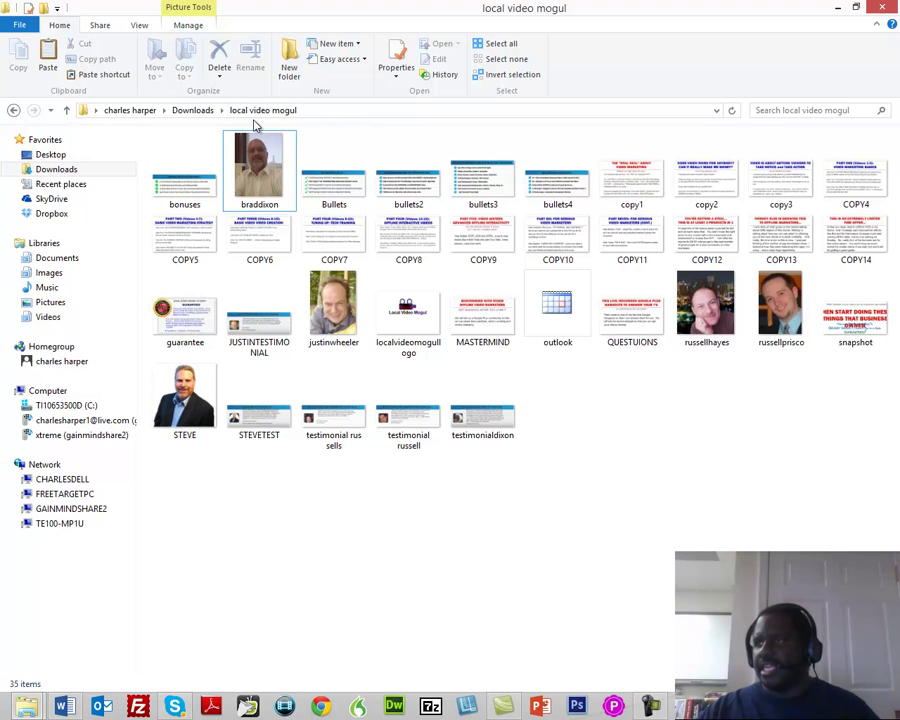
pyautogui.click(220, 79)
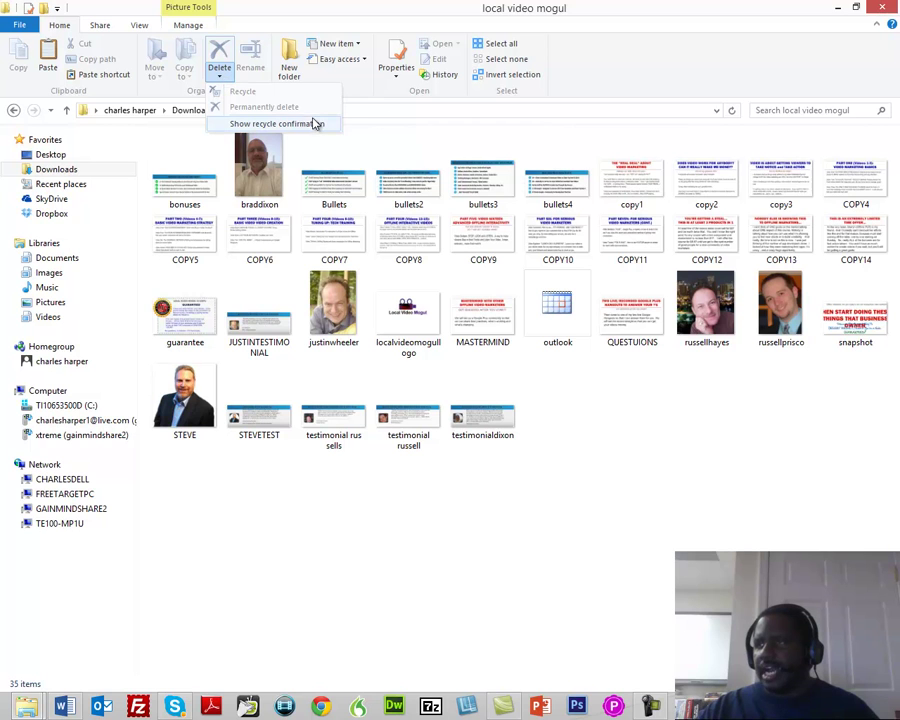
pyautogui.click(458, 137)
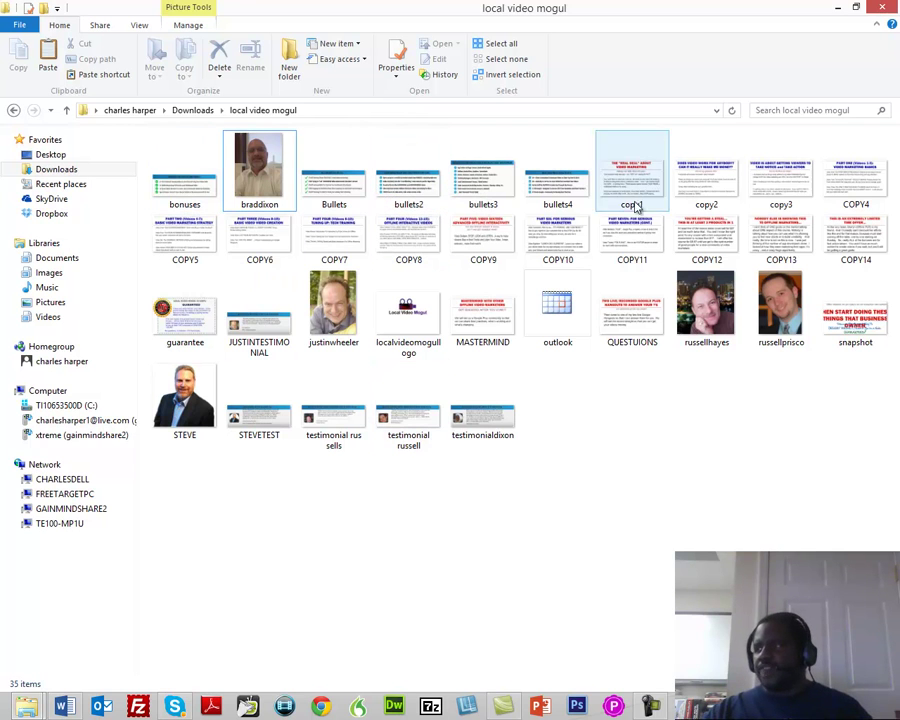
# Switch to ROM Zipper and browse through the user folder's Downloads to the local video mogul folder
pyautogui.click(840, 7)
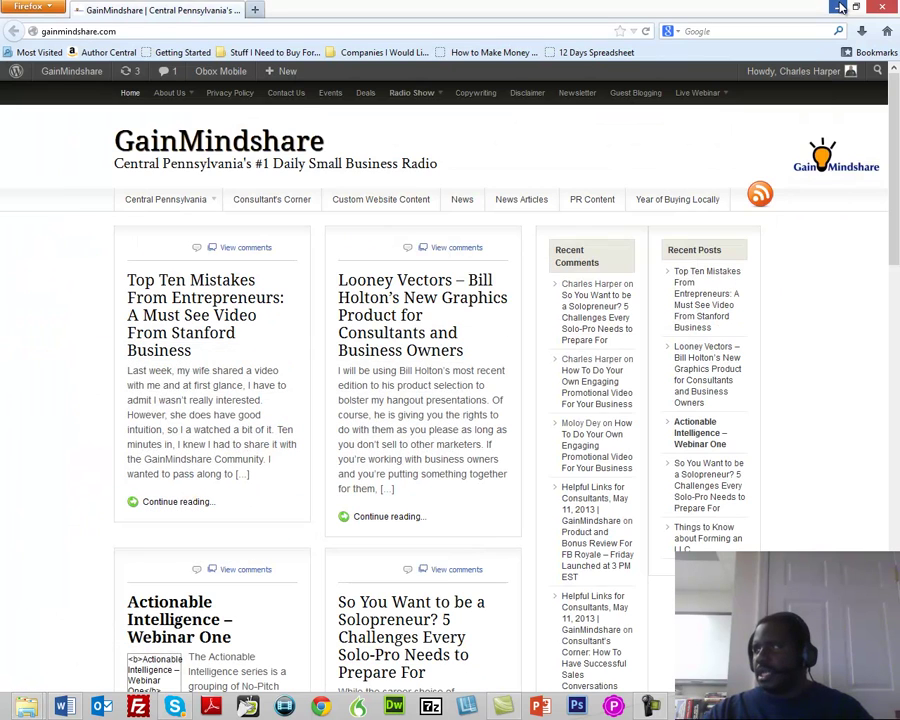
pyautogui.click(840, 7)
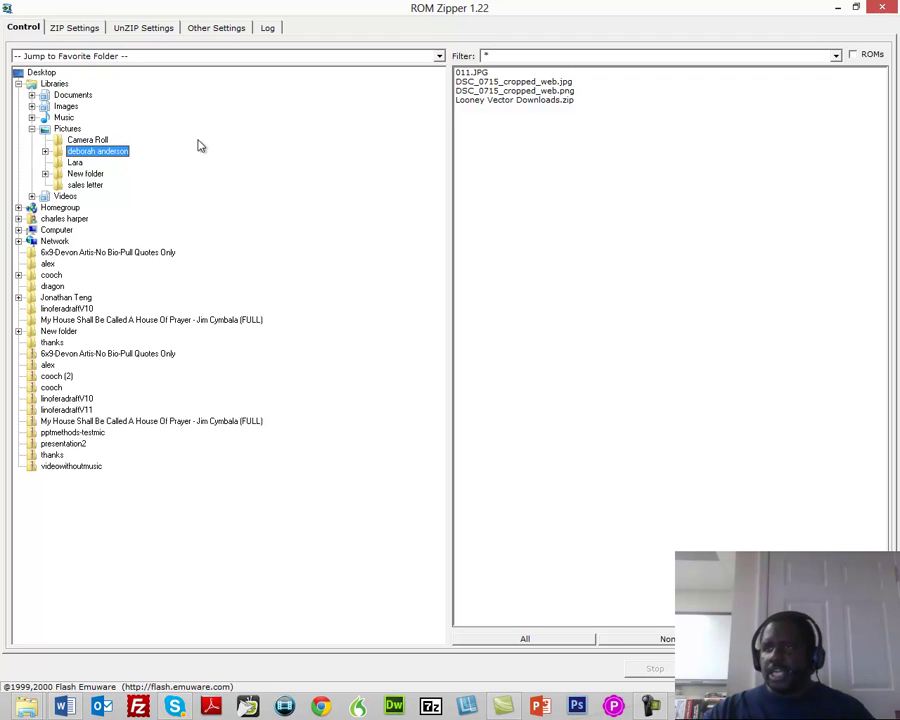
pyautogui.click(18, 218)
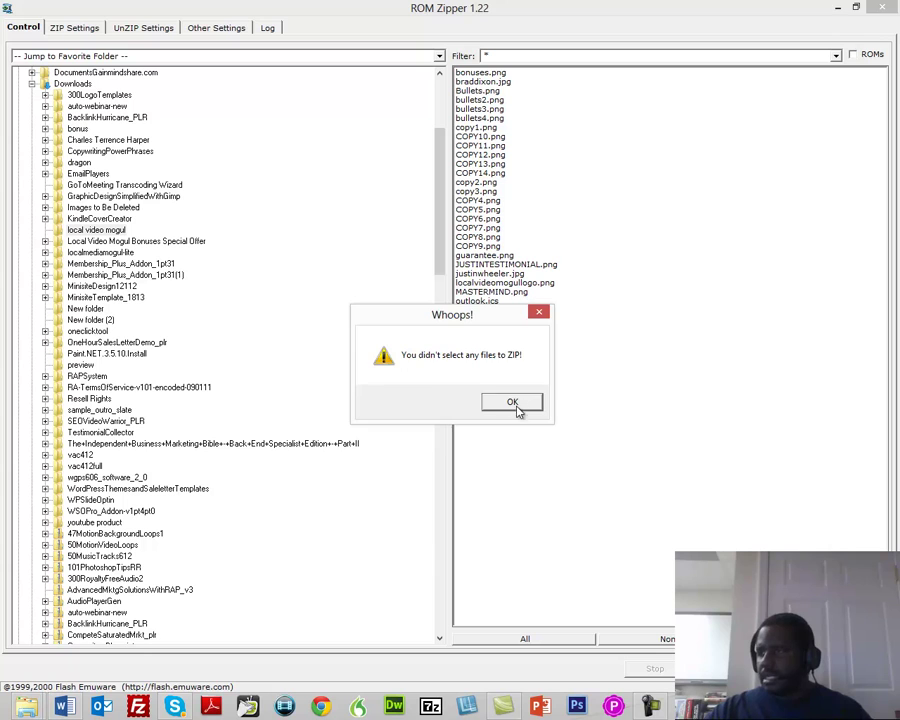
# Dismiss the missing-selection warning, select every file in the local video mogul list and start zipping them
pyautogui.click(512, 402)
pyautogui.click(486, 73)
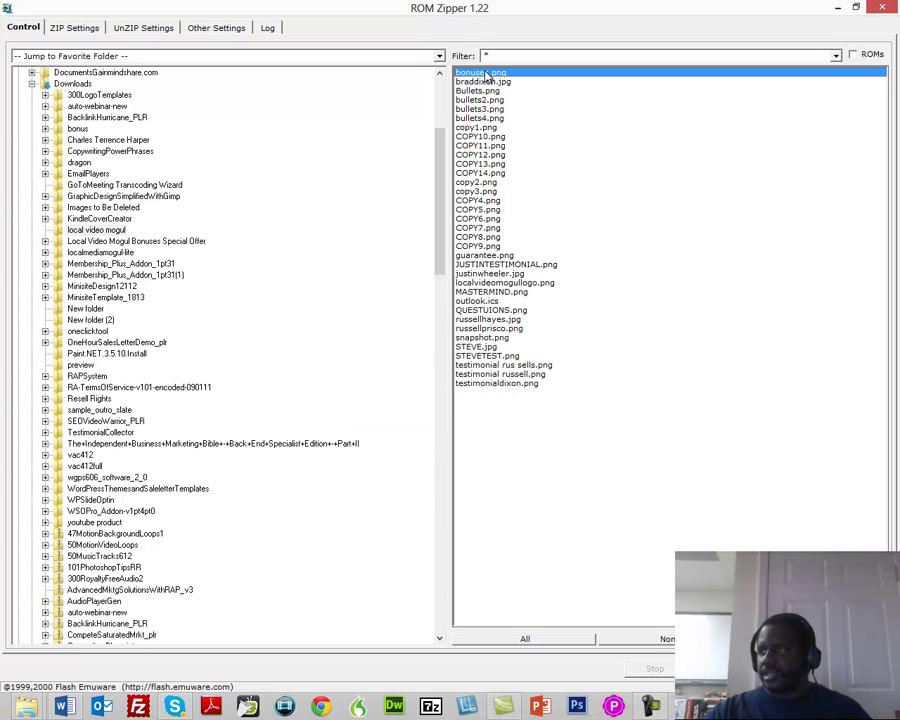
pyautogui.keyDown('shift'); pyautogui.click(516, 386); pyautogui.keyUp('shift')
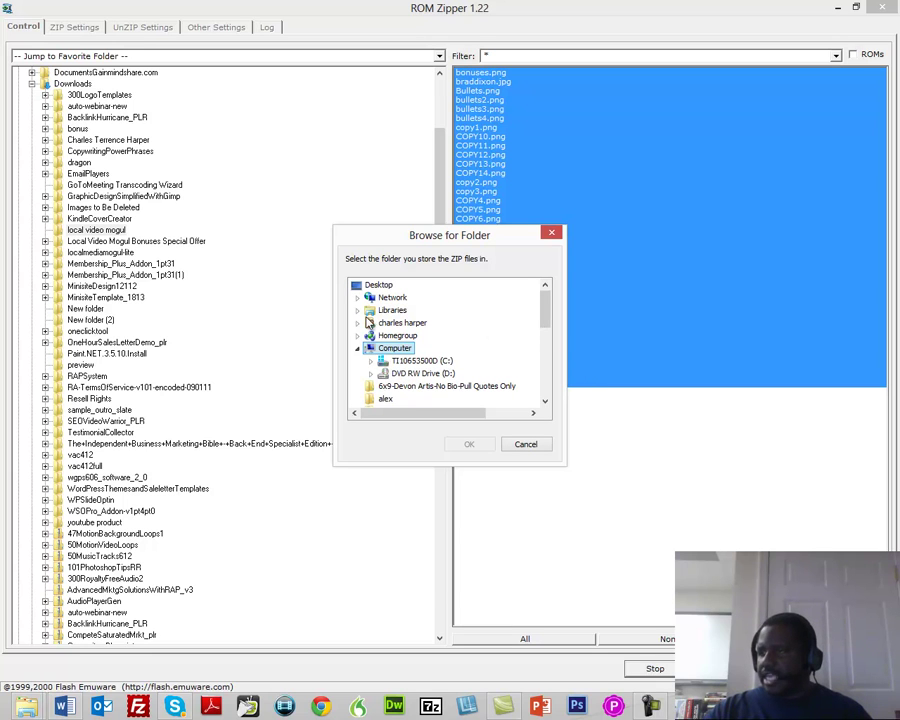
# Choose New folder inside Downloads as the destination for the ZIP files and run the batch zipping
pyautogui.click(358, 323)
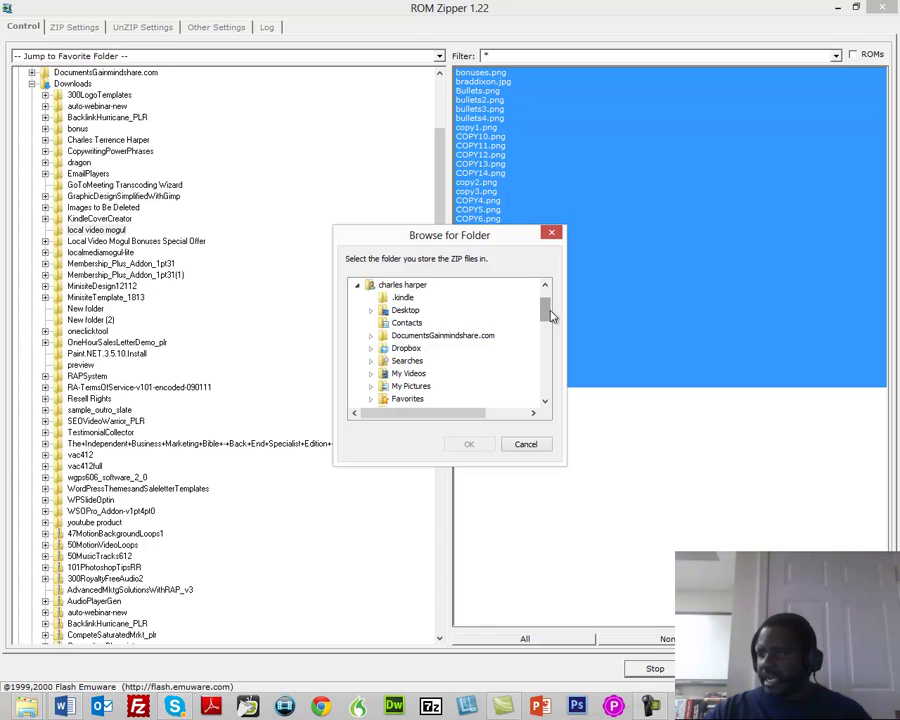
pyautogui.moveTo(546, 309)
pyautogui.mouseDown()
pyautogui.moveTo(547, 346)
pyautogui.moveTo(546, 311)
pyautogui.moveTo(547, 327)
pyautogui.mouseUp()
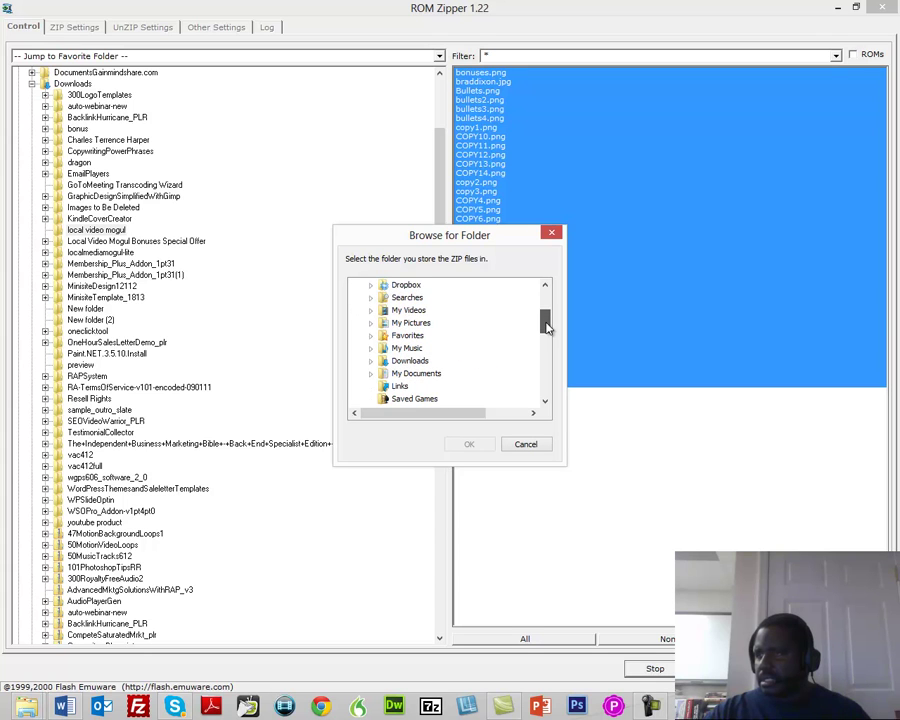
pyautogui.click(370, 361)
pyautogui.moveTo(548, 311)
pyautogui.mouseDown()
pyautogui.moveTo(548, 322)
pyautogui.moveTo(547, 311)
pyautogui.mouseUp()
pyautogui.click(417, 337)
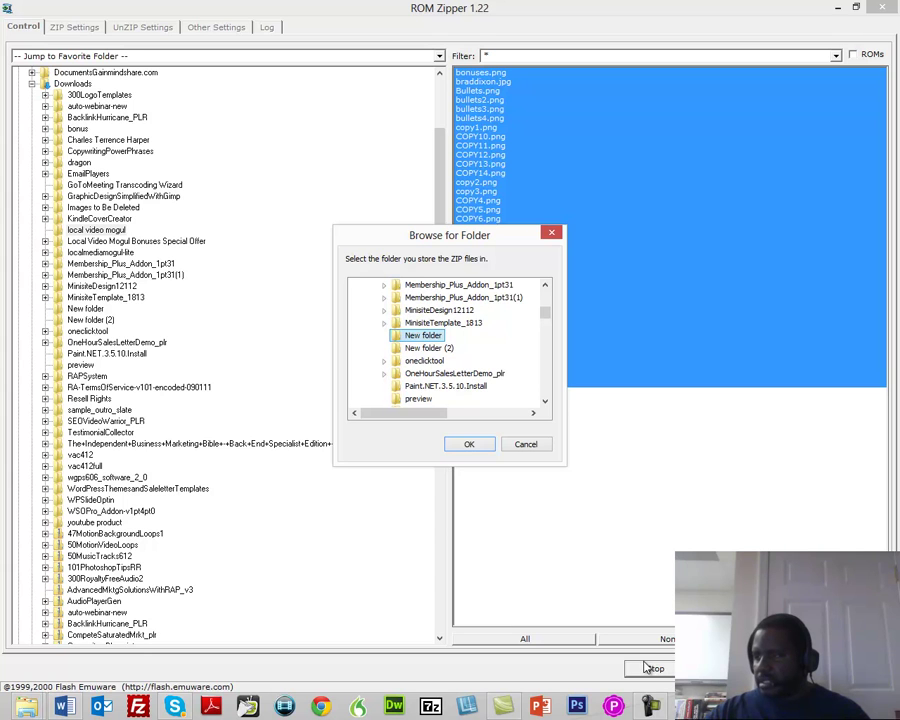
pyautogui.click(479, 450)
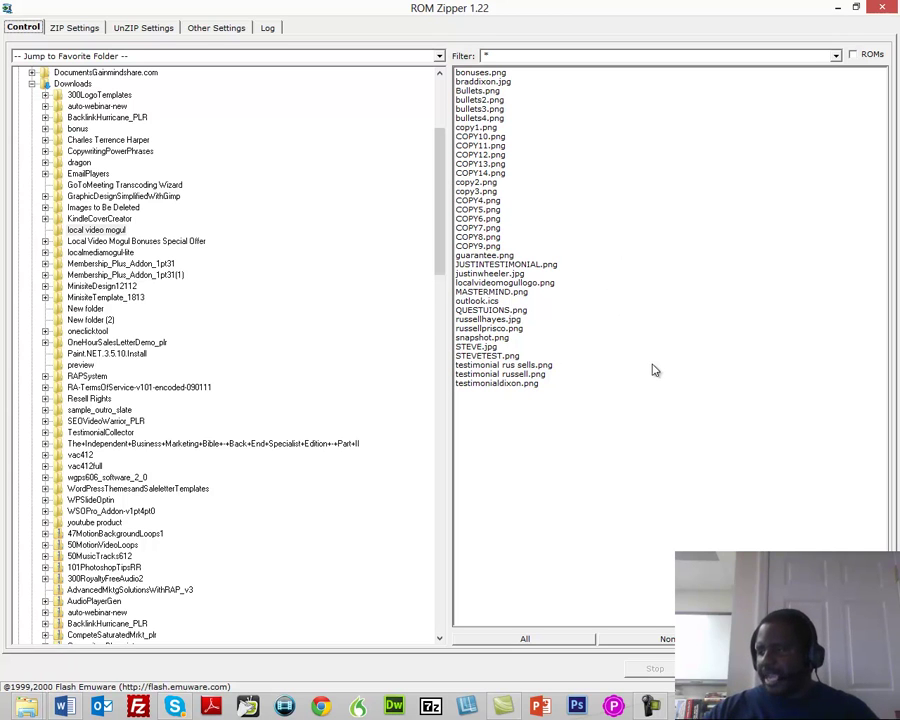
# Switch to File Explorer, open New folder inside Downloads and select all the zipped files in it
pyautogui.press('super+d')
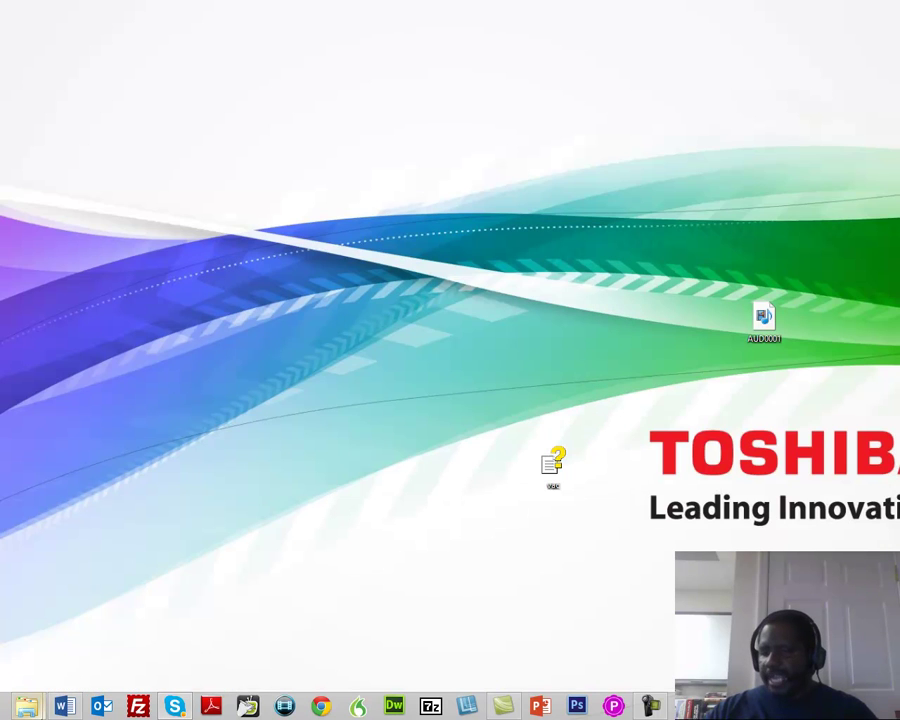
pyautogui.moveTo(26, 706)
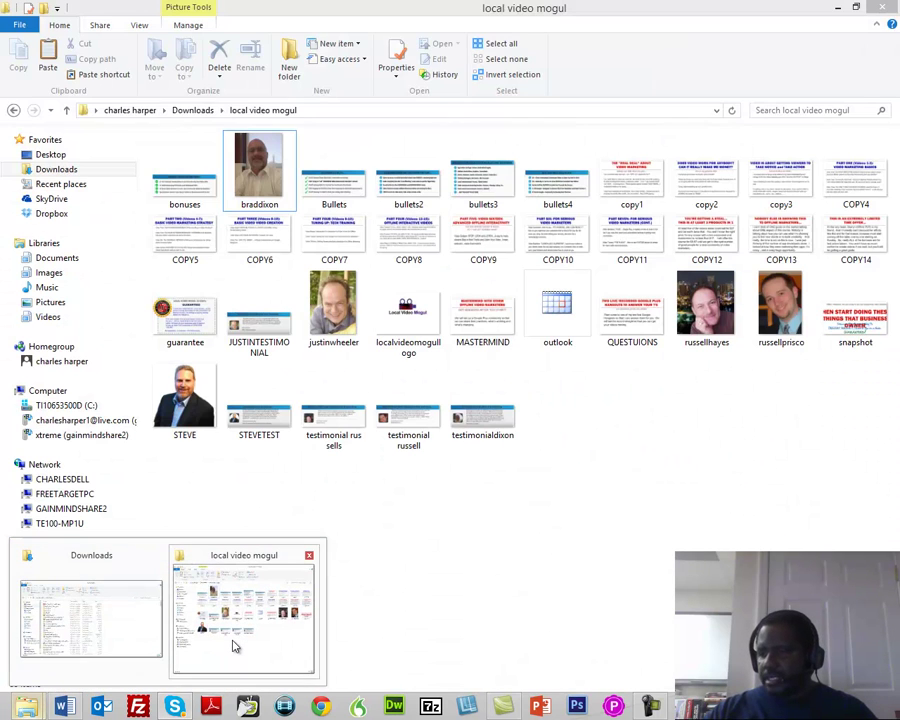
pyautogui.click(232, 646)
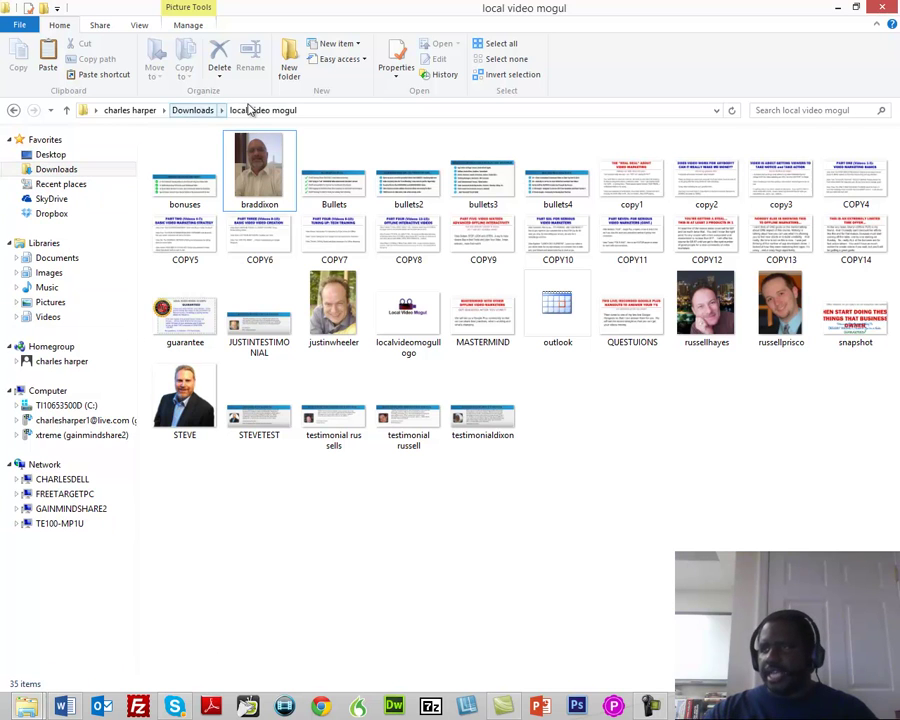
pyautogui.click(205, 112)
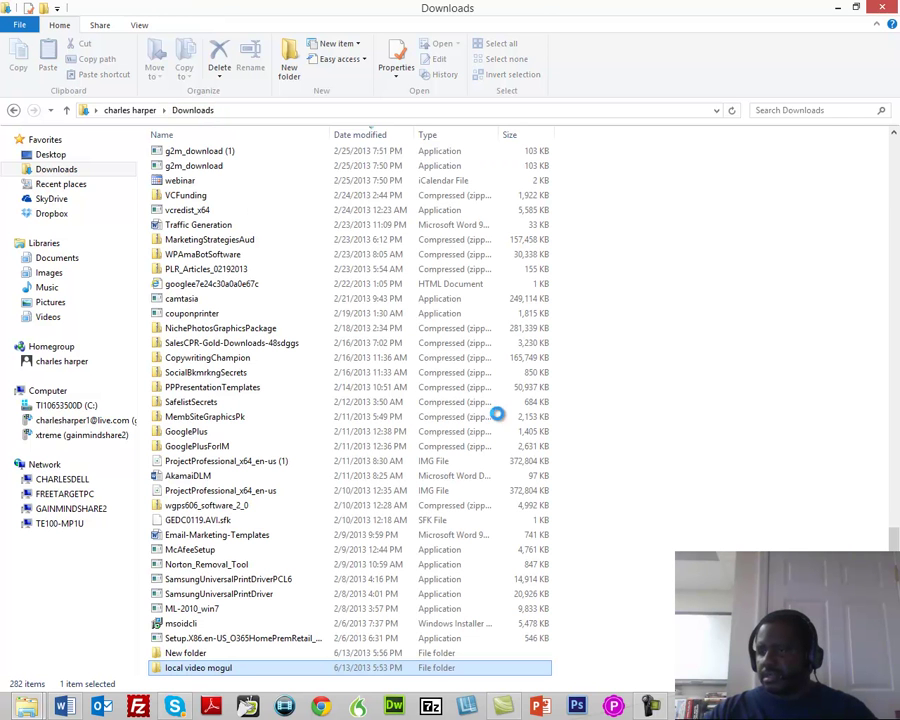
pyautogui.click(190, 656)
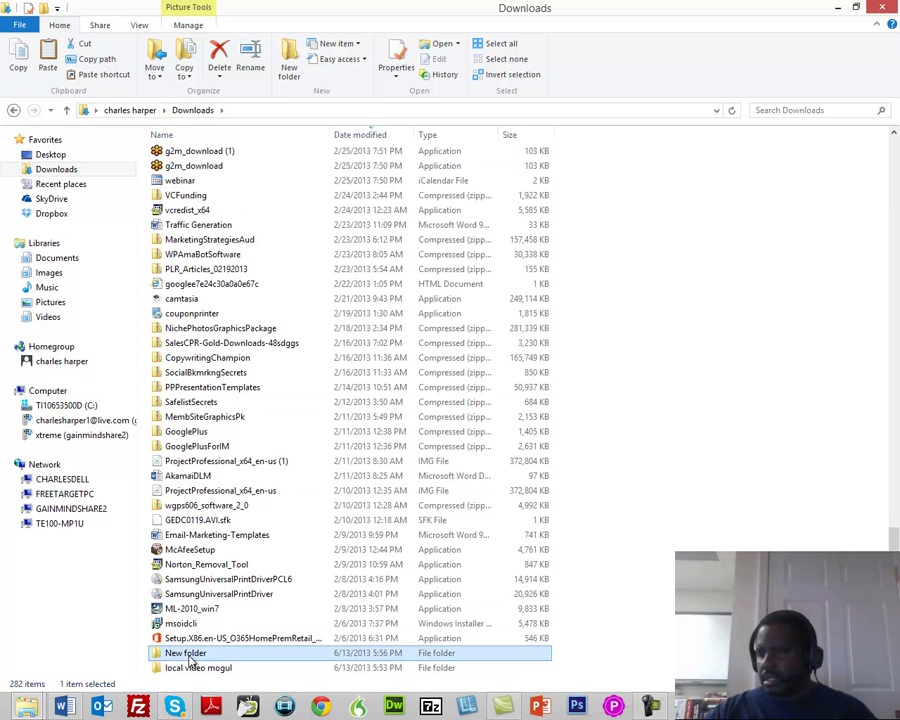
pyautogui.doubleClick(191, 658)
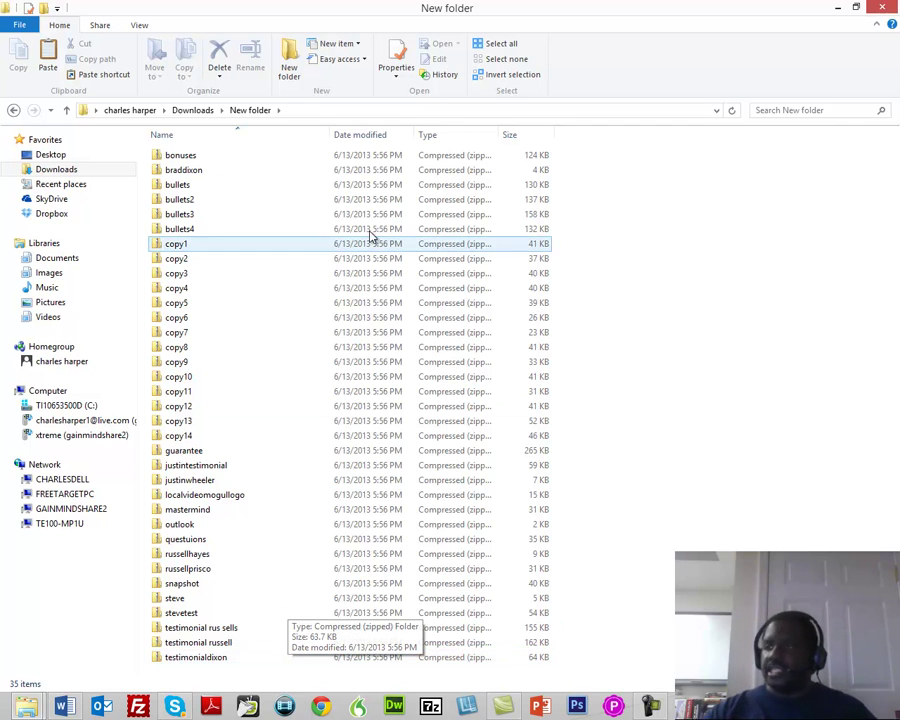
pyautogui.click(301, 155)
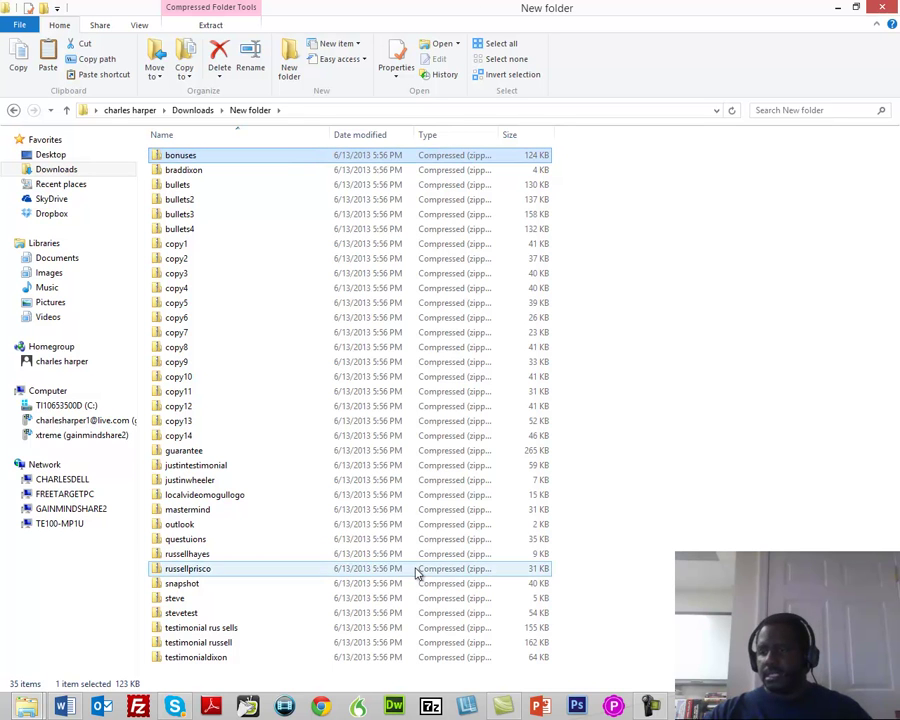
pyautogui.keyDown('shift'); pyautogui.click(237, 660); pyautogui.keyUp('shift')
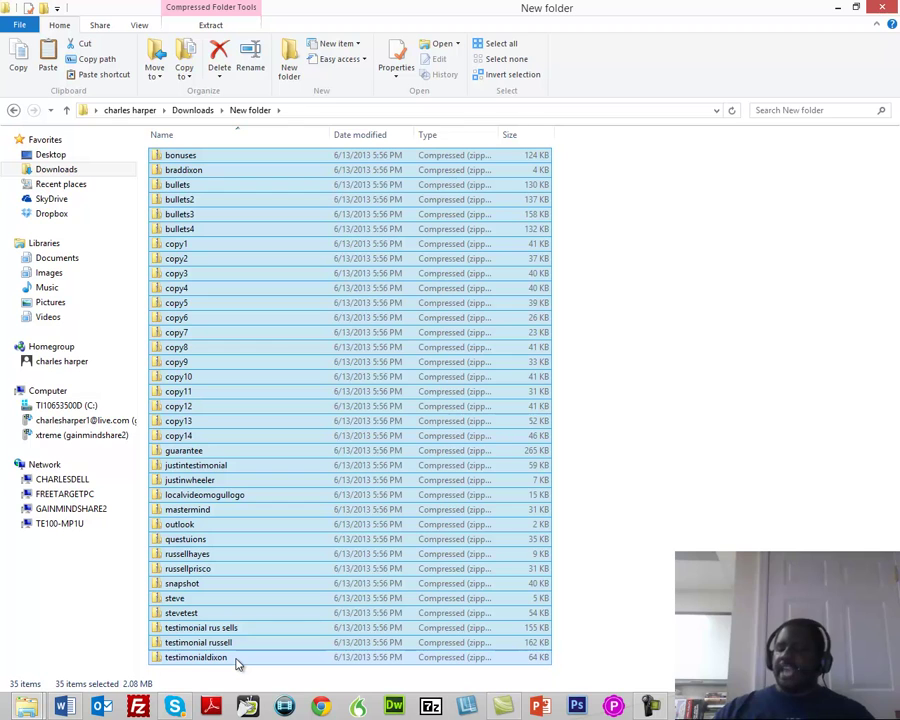